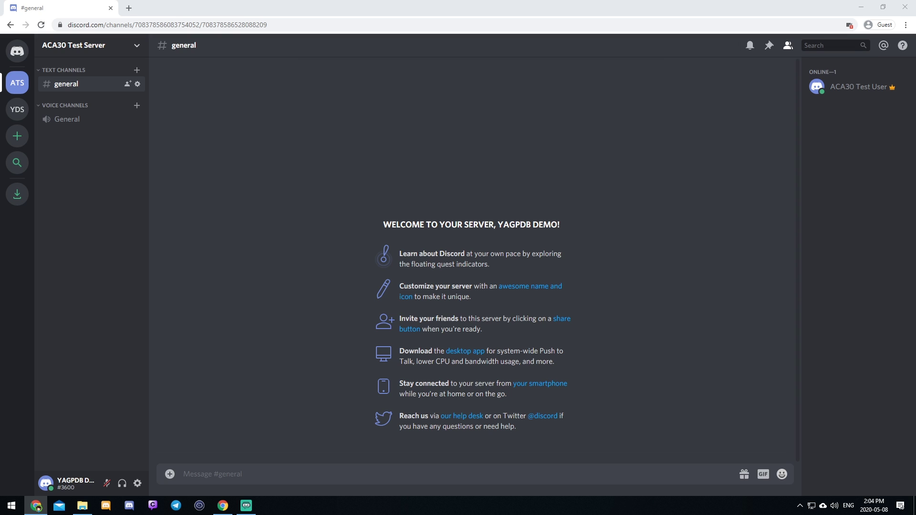
Load discohook.org in a new browser tab and clear all of its sample content.
{"action": "left_click", "coordinate": [124, 387]}
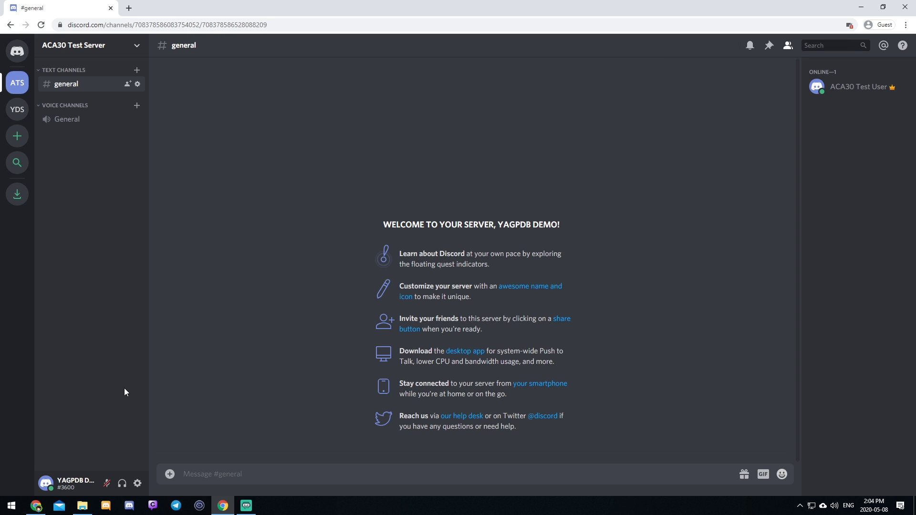
{"action": "left_click", "coordinate": [128, 8]}
{"action": "type", "text": "discohook.org"}
{"action": "key", "text": "Return"}
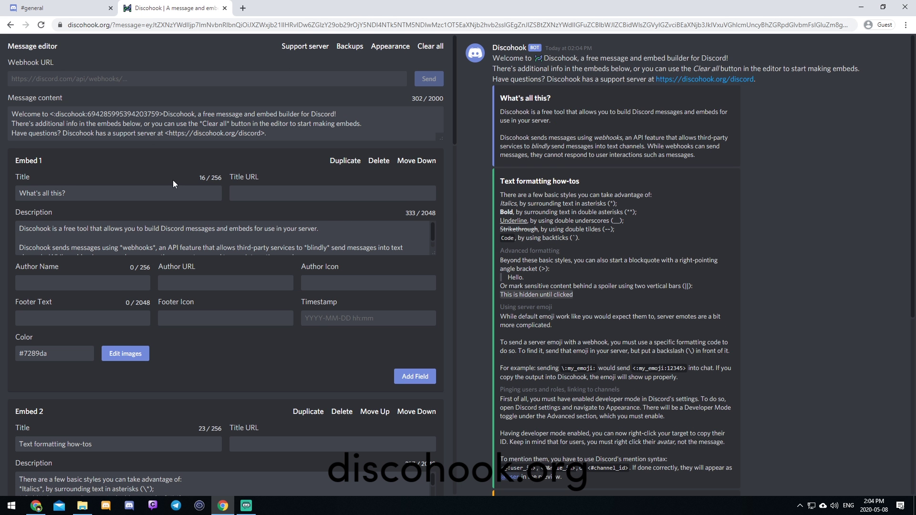
{"action": "left_click", "coordinate": [440, 48]}
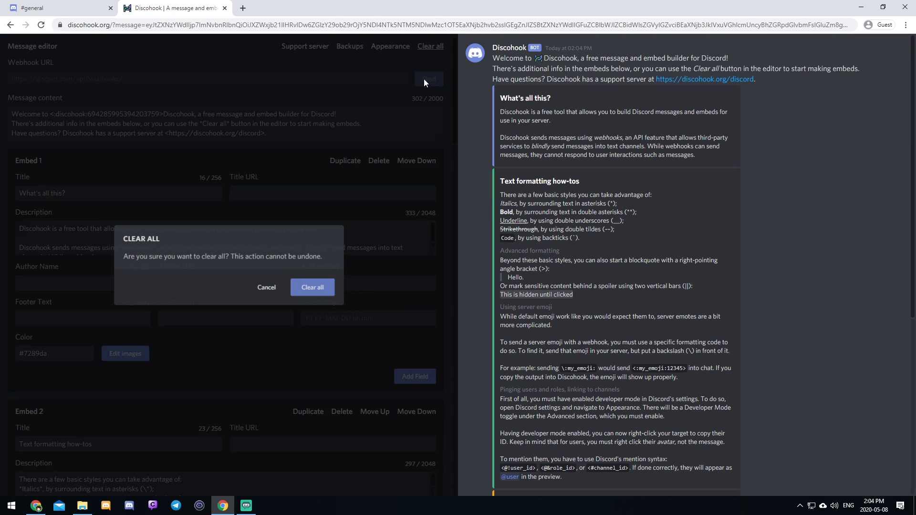
{"action": "left_click", "coordinate": [317, 289]}
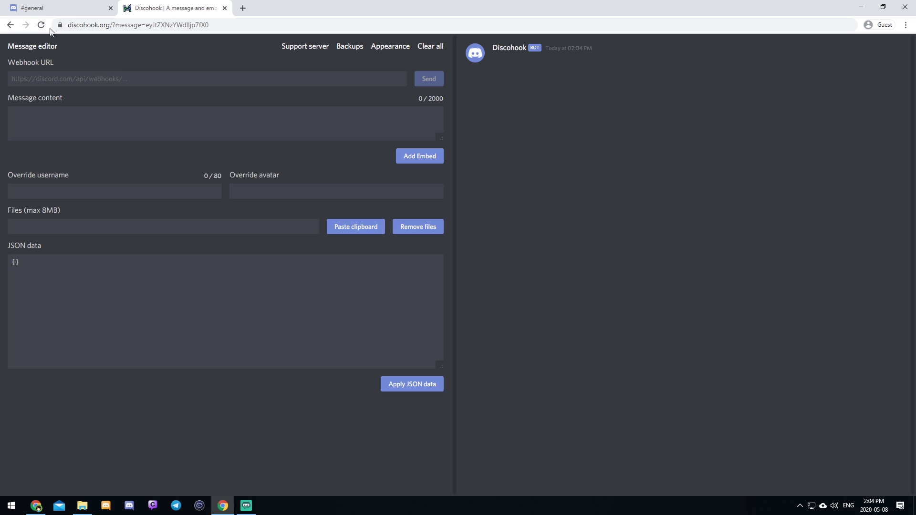
Add an embed titled 'Embed Title' with description 'Message', leaving the title URL empty.
{"action": "left_click", "coordinate": [421, 160]}
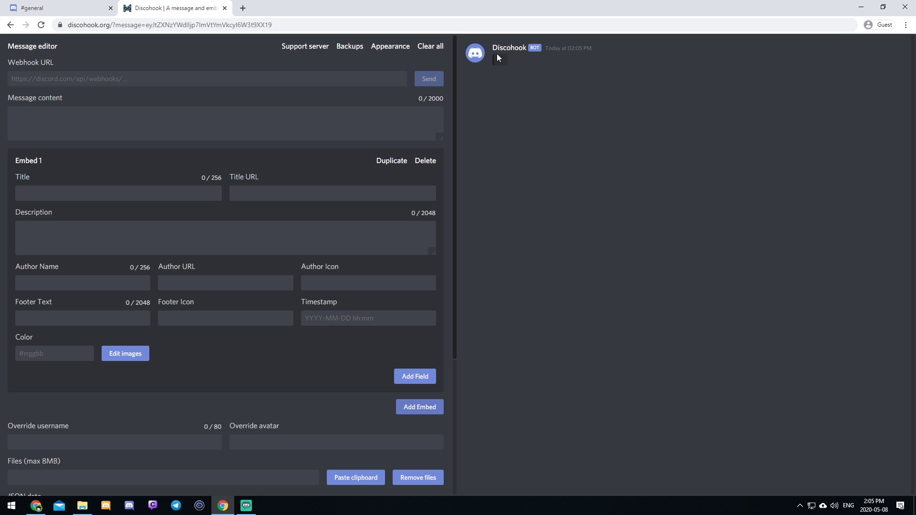
{"action": "left_click", "coordinate": [167, 196]}
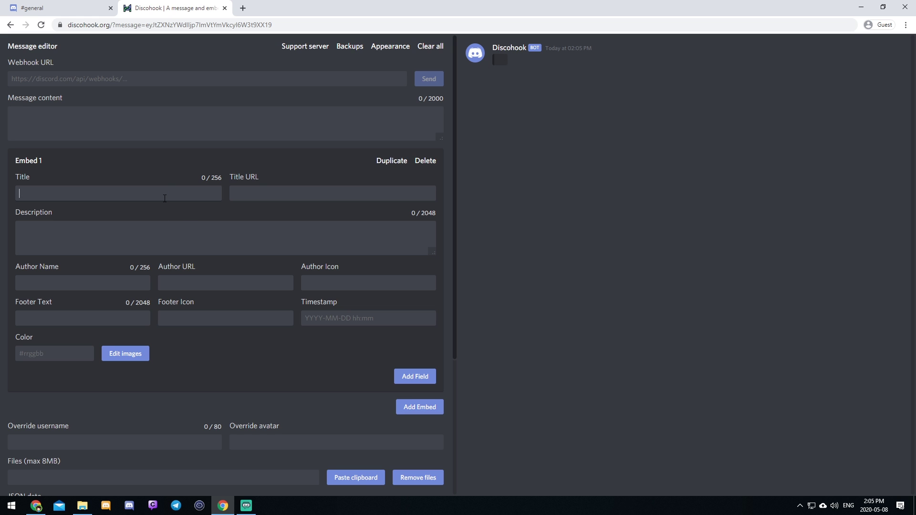
{"action": "type", "text": "Embed T"}
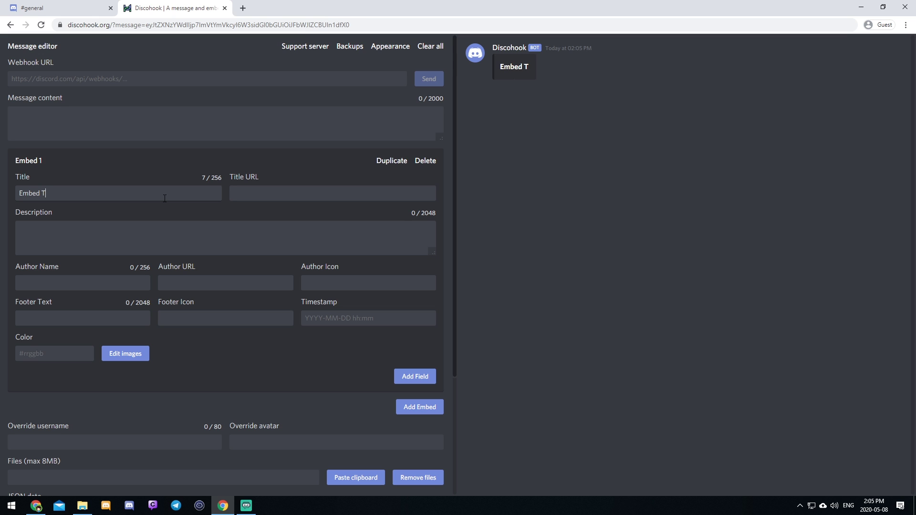
{"action": "type", "text": "itle"}
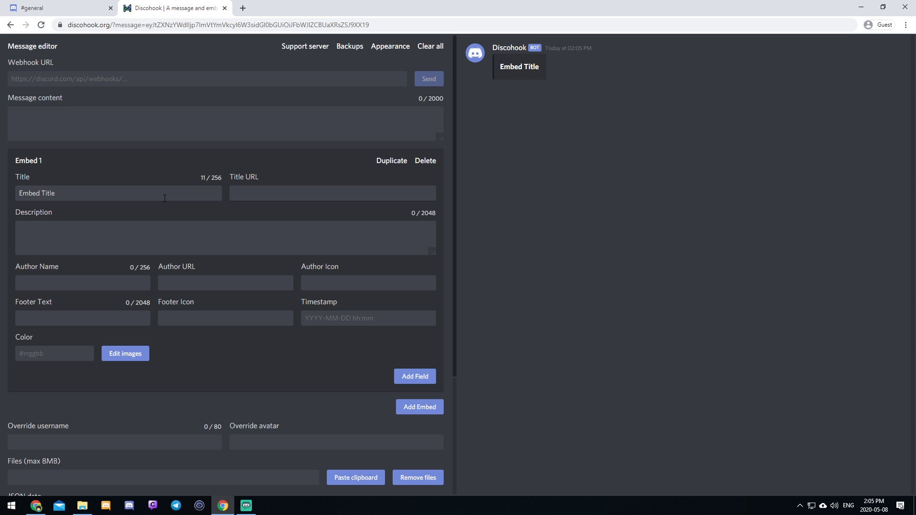
{"action": "type", "text": "httpt"}
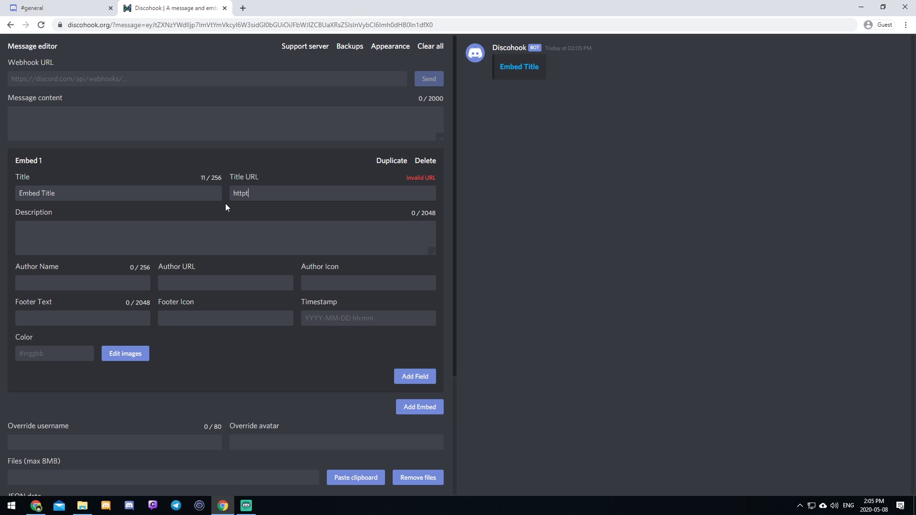
{"action": "key", "text": "BackSpace"}
{"action": "type", "text": "s://google.com"}
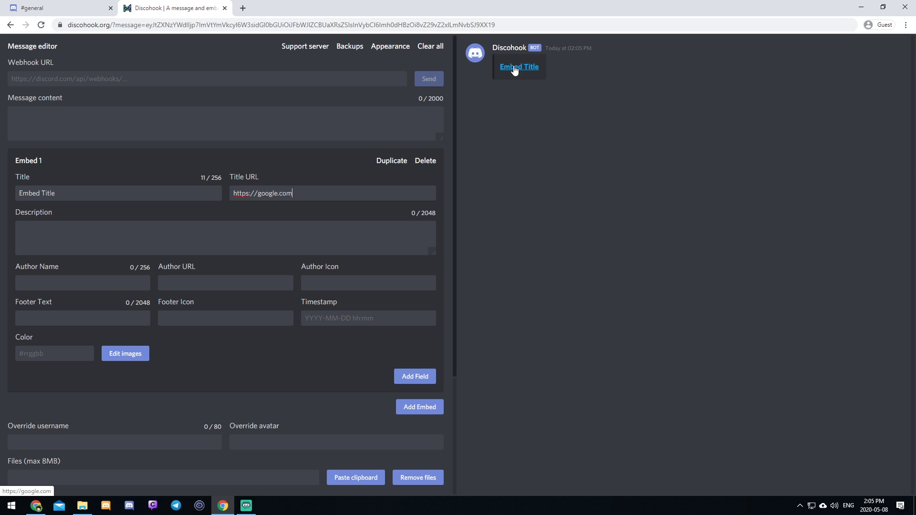
{"action": "left_click_drag", "start_coordinate": [306, 193], "coordinate": [221, 187]}
{"action": "key", "text": "BackSpace"}
{"action": "key", "text": "Tab"}
{"action": "type", "text": "Message"}
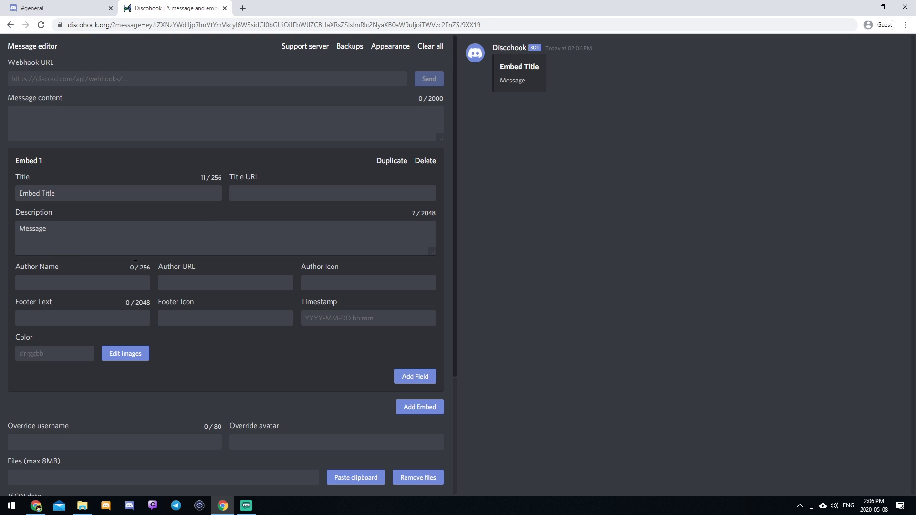
{"action": "key", "text": "Return"}
{"action": "key", "text": "Return"}
{"action": "type", "text": "[ACA30](https://aca30.com"}
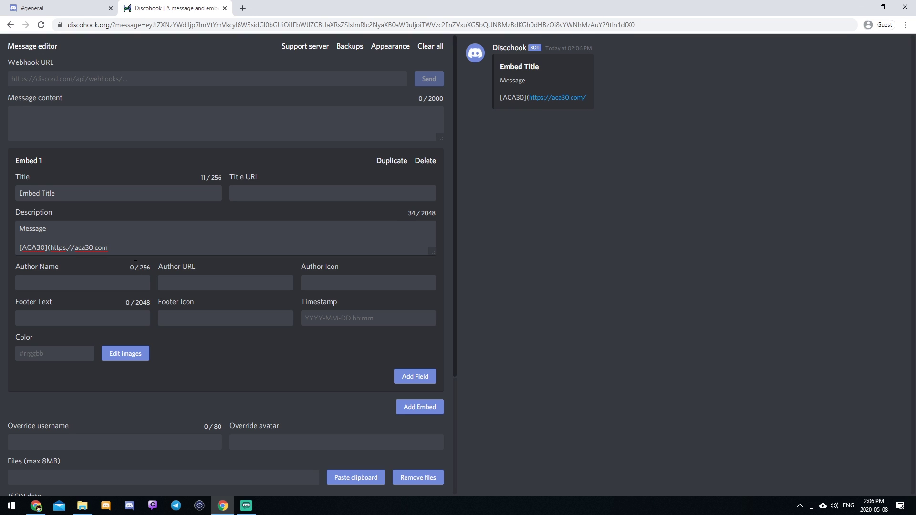
{"action": "type", "text": ")"}
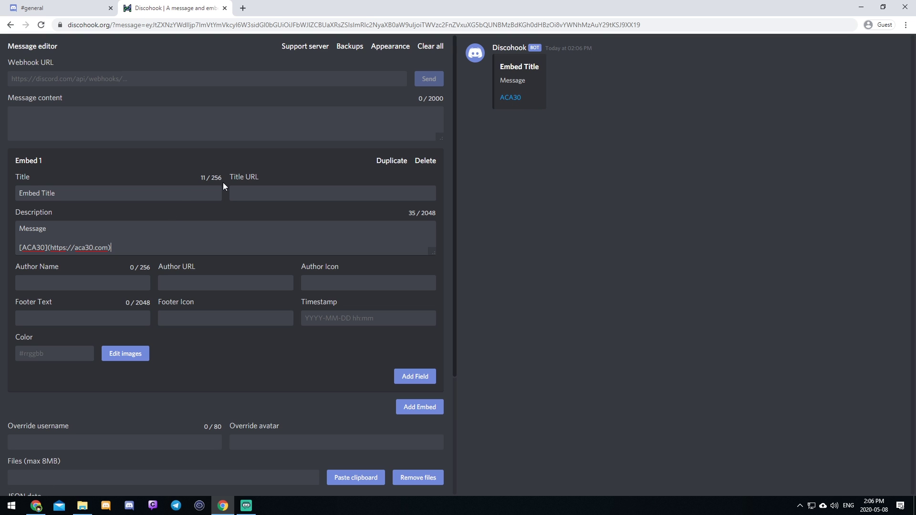
{"action": "left_click", "coordinate": [21, 247]}
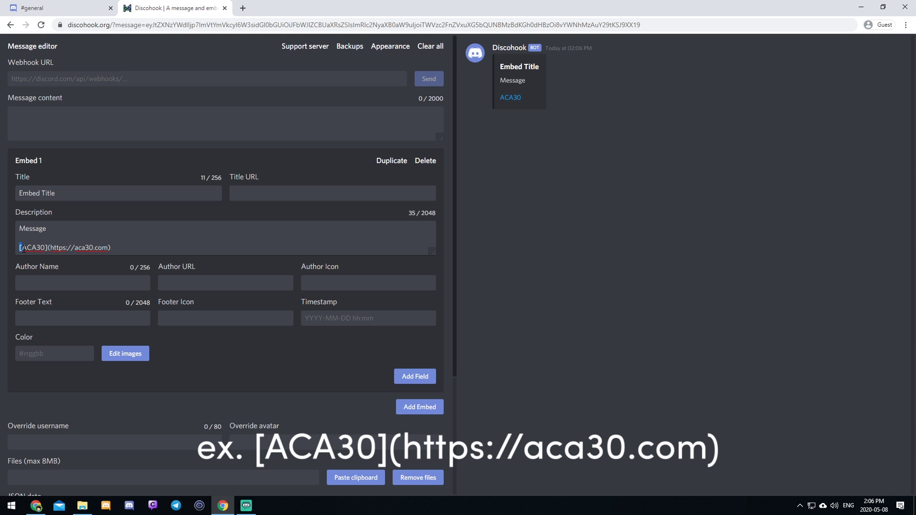
{"action": "left_click_drag", "start_coordinate": [41, 248], "coordinate": [49, 247]}
{"action": "left_click", "coordinate": [46, 247]}
{"action": "left_click", "coordinate": [139, 250]}
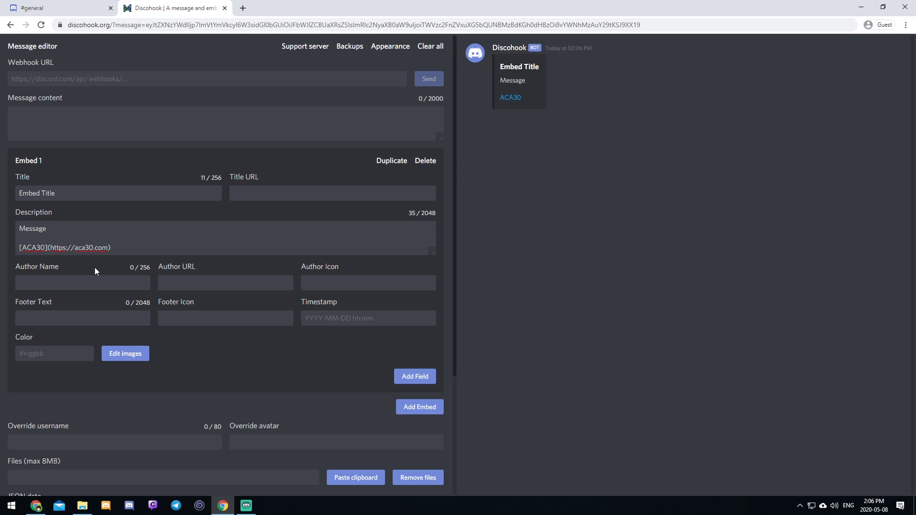
Set author 'Your Server Name' and footer 'Footer Text', each with the pasted twimg icon image.
{"action": "type", "text": "Your Ser"}
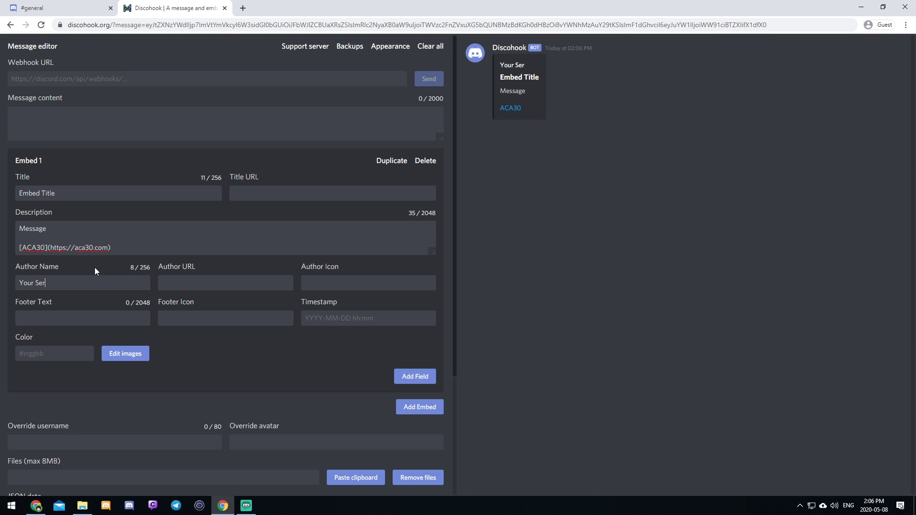
{"action": "type", "text": "ver Name"}
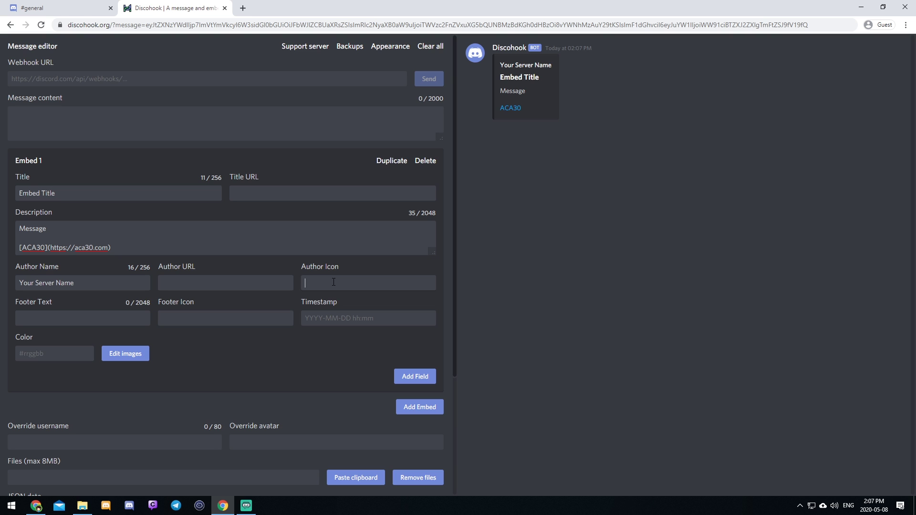
{"action": "key", "text": "ctrl+v"}
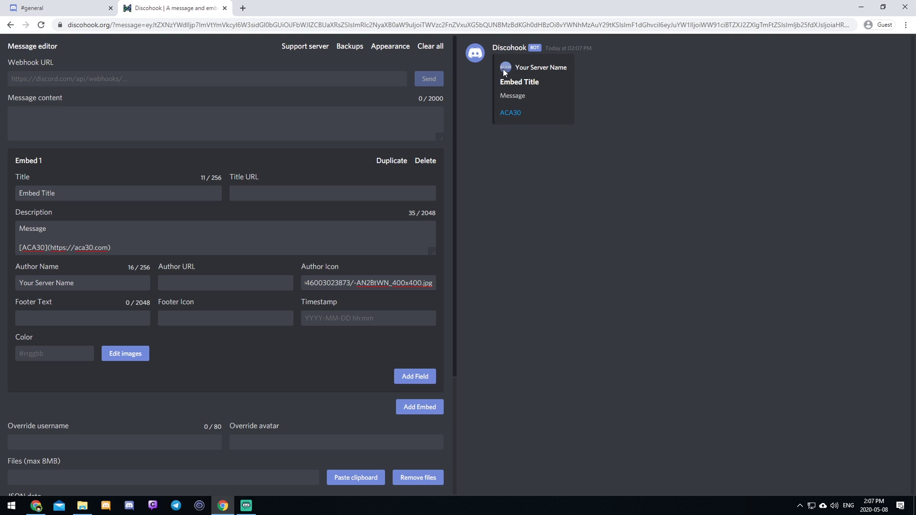
{"action": "left_click", "coordinate": [74, 315]}
{"action": "type", "text": "Footer Text"}
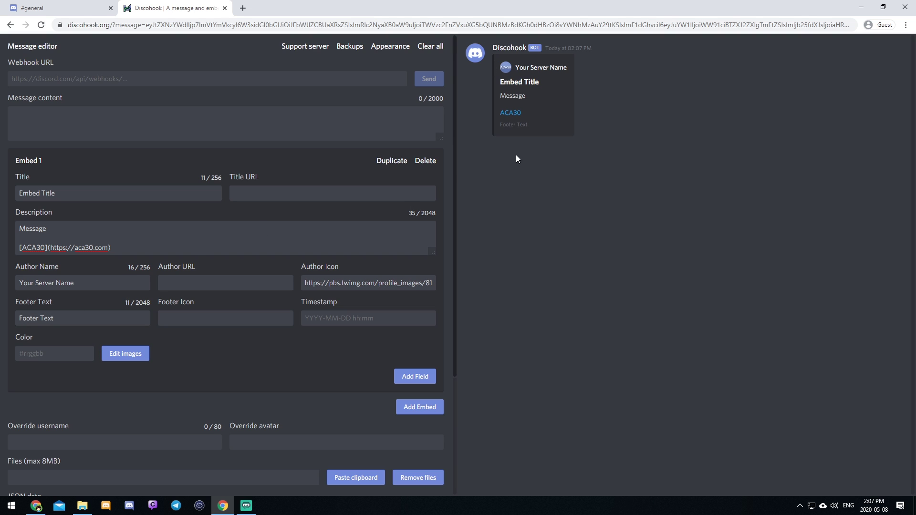
{"action": "left_click_drag", "start_coordinate": [501, 124], "coordinate": [534, 122]}
{"action": "left_click", "coordinate": [513, 124]}
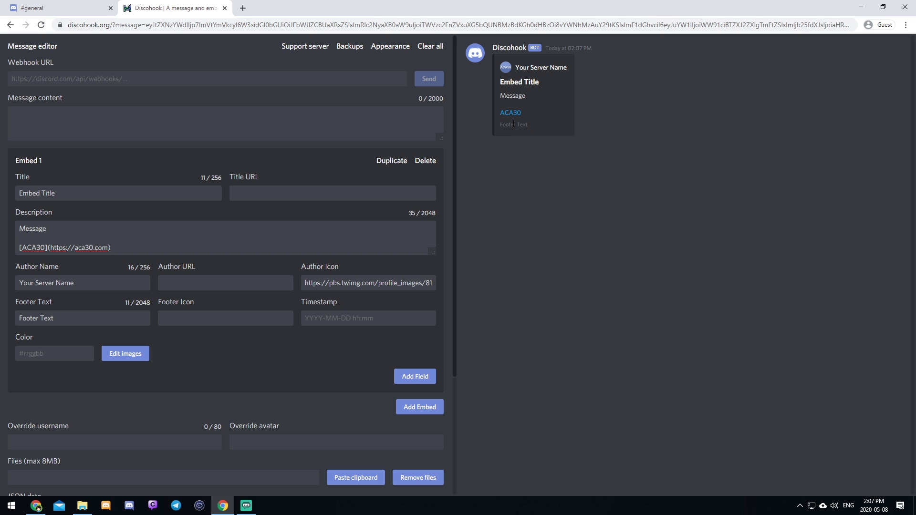
{"action": "left_click", "coordinate": [184, 320]}
{"action": "key", "text": "ctrl+v"}
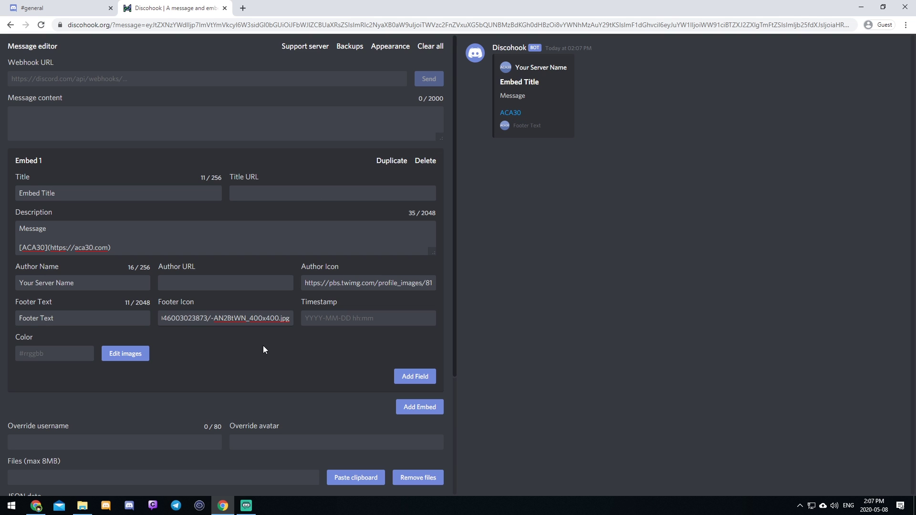
{"action": "left_click", "coordinate": [349, 319]}
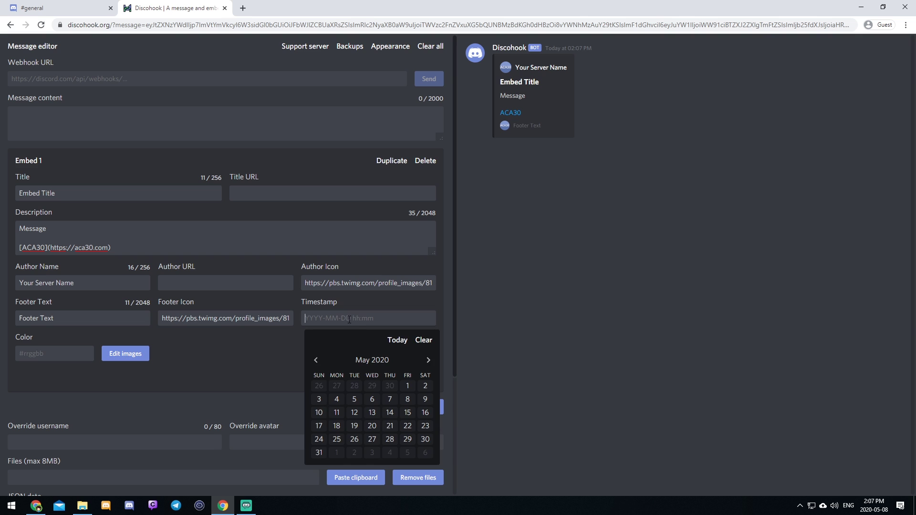
{"action": "left_click", "coordinate": [397, 340]}
{"action": "left_click", "coordinate": [284, 372]}
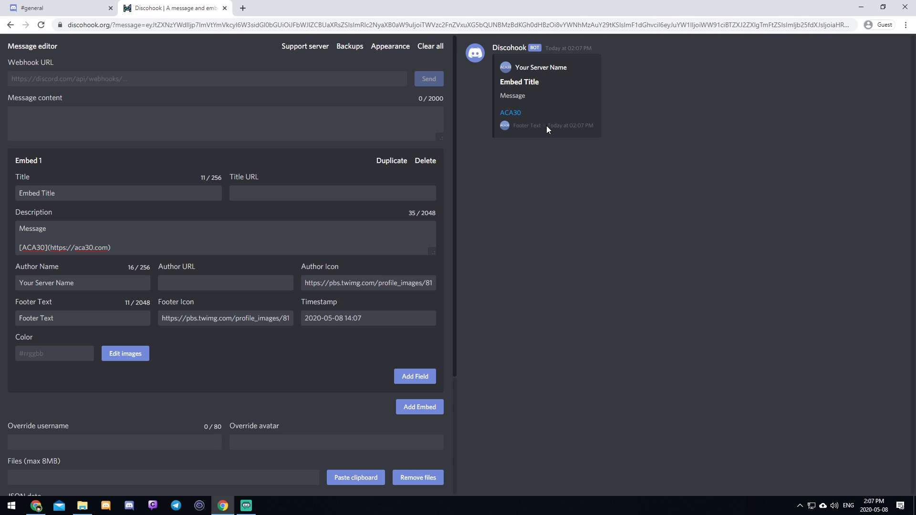
{"action": "left_click_drag", "start_coordinate": [548, 126], "coordinate": [564, 125]}
{"action": "left_click", "coordinate": [528, 159]}
Set the embed accent colour to red #ff4242.
{"action": "left_click", "coordinate": [76, 355]}
{"action": "mouse_move", "coordinate": [90, 405]}
{"action": "left_mouse_down"}
{"action": "mouse_move", "coordinate": [115, 405]}
{"action": "mouse_move", "coordinate": [85, 410]}
{"action": "mouse_move", "coordinate": [70, 387]}
{"action": "mouse_move", "coordinate": [100, 417]}
{"action": "mouse_move", "coordinate": [65, 428]}
{"action": "mouse_move", "coordinate": [96, 383]}
{"action": "mouse_move", "coordinate": [132, 379]}
{"action": "mouse_move", "coordinate": [102, 370]}
{"action": "left_mouse_up"}
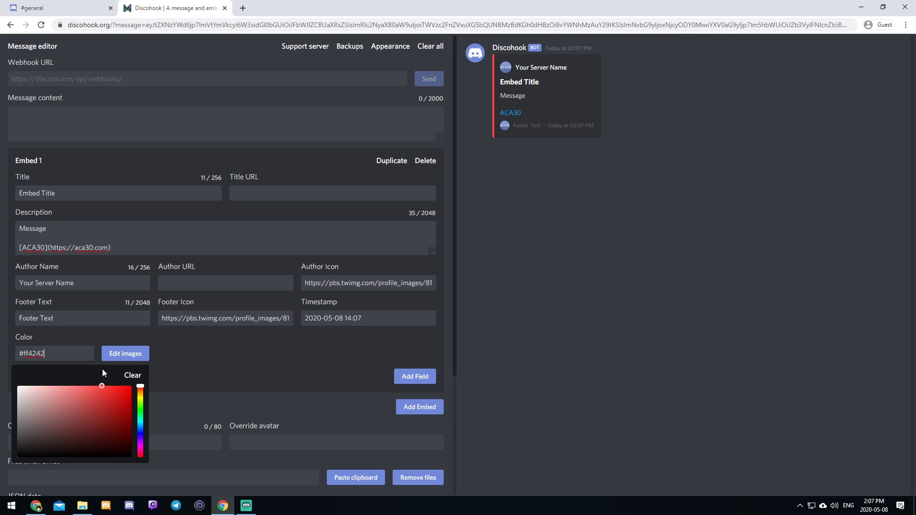
{"action": "left_click", "coordinate": [220, 363]}
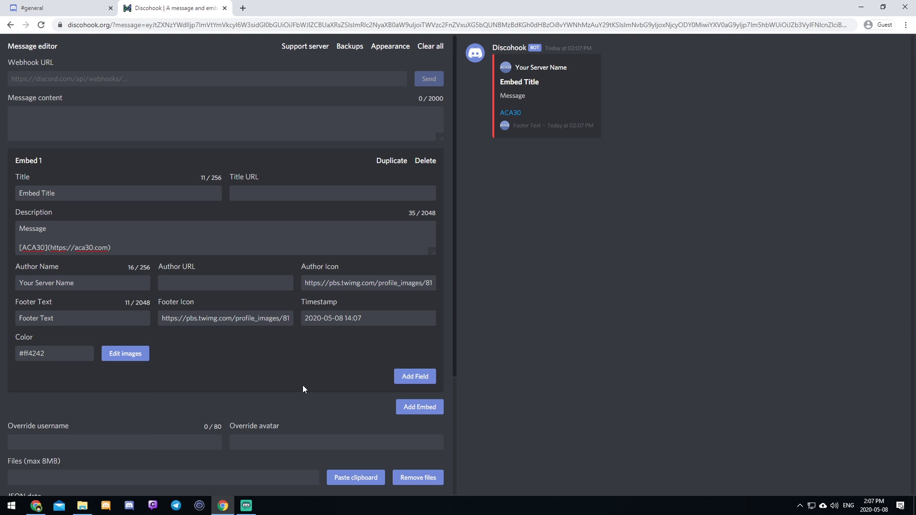
Override the username to ACA30 and paste the twimg profile picture as the avatar URL.
{"action": "scroll", "coordinate": [133, 382], "scroll_direction": "down", "scroll_amount": 2}
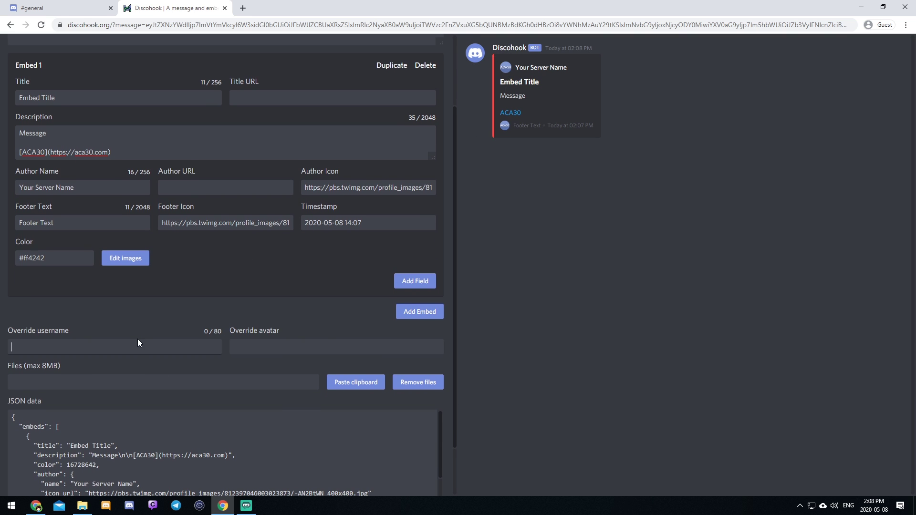
{"action": "type", "text": "ACA30"}
{"action": "key", "text": "ctrl+v"}
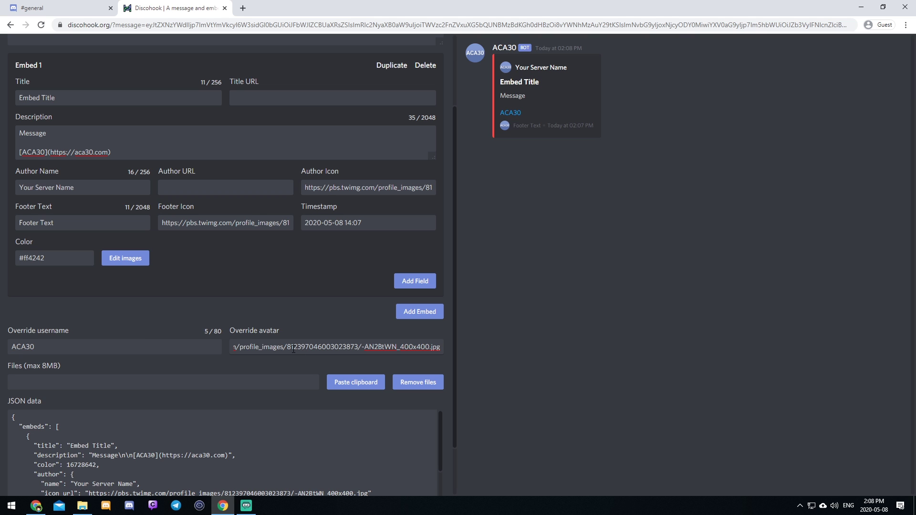
{"action": "scroll", "coordinate": [237, 380], "scroll_direction": "up", "scroll_amount": 2}
{"action": "left_click", "coordinate": [296, 396]}
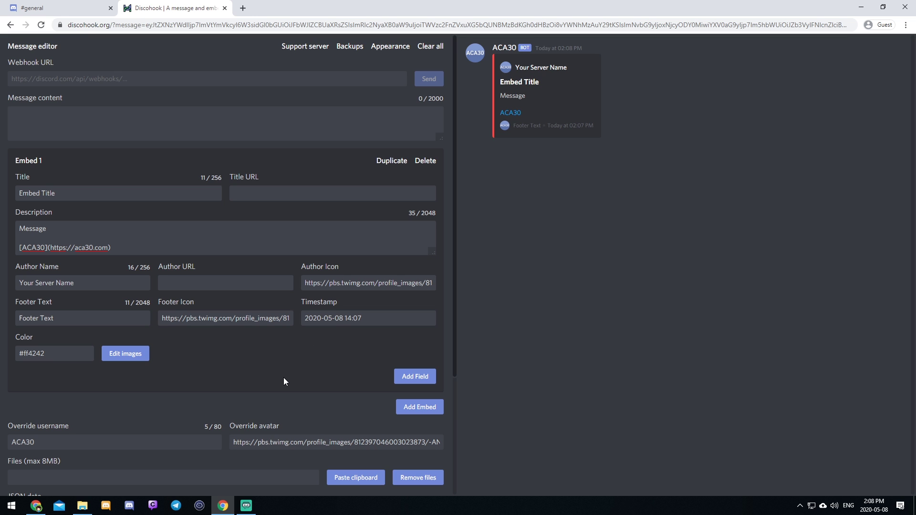
Create and save a Captain Hook webhook for #general, copying its URL, then return to Discohook.
{"action": "left_click", "coordinate": [33, 8]}
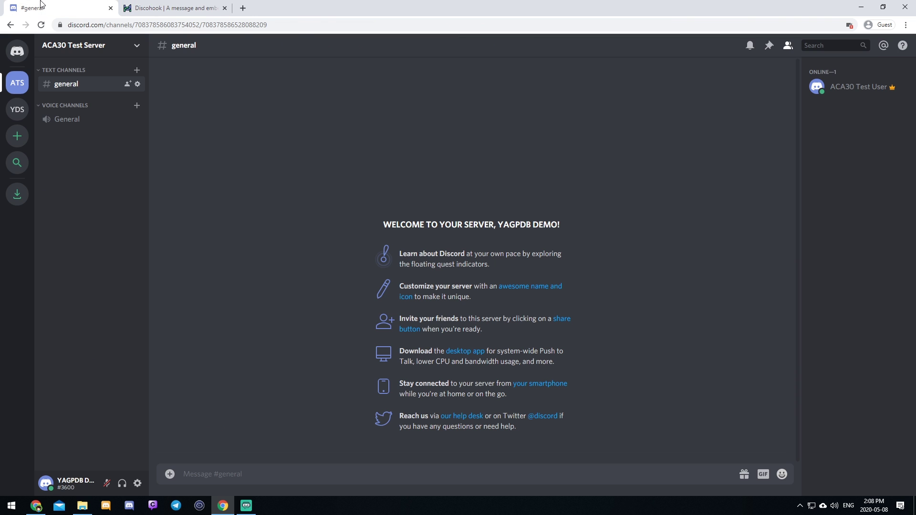
{"action": "left_click", "coordinate": [138, 86]}
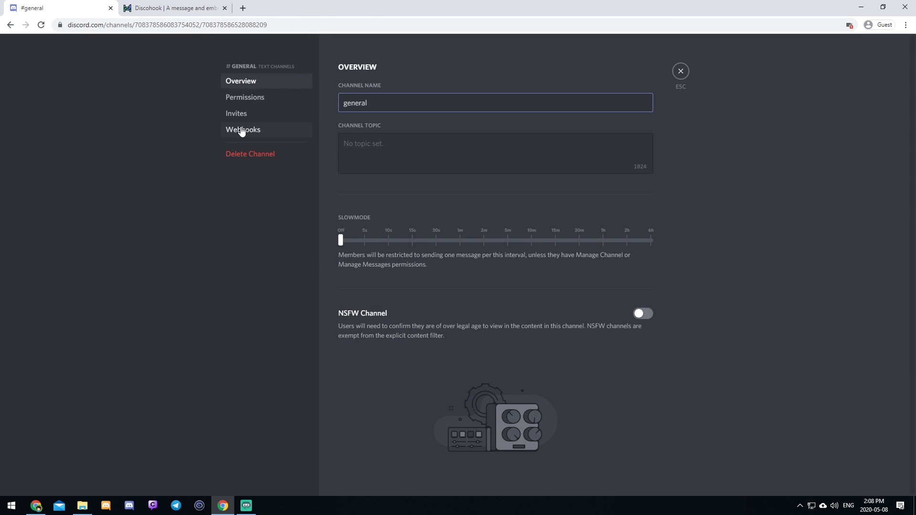
{"action": "left_click", "coordinate": [240, 130]}
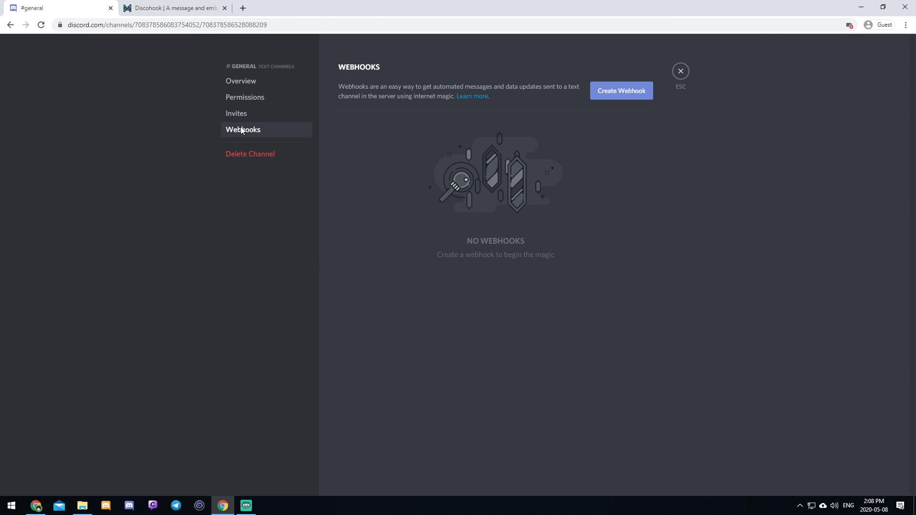
{"action": "left_click", "coordinate": [618, 94]}
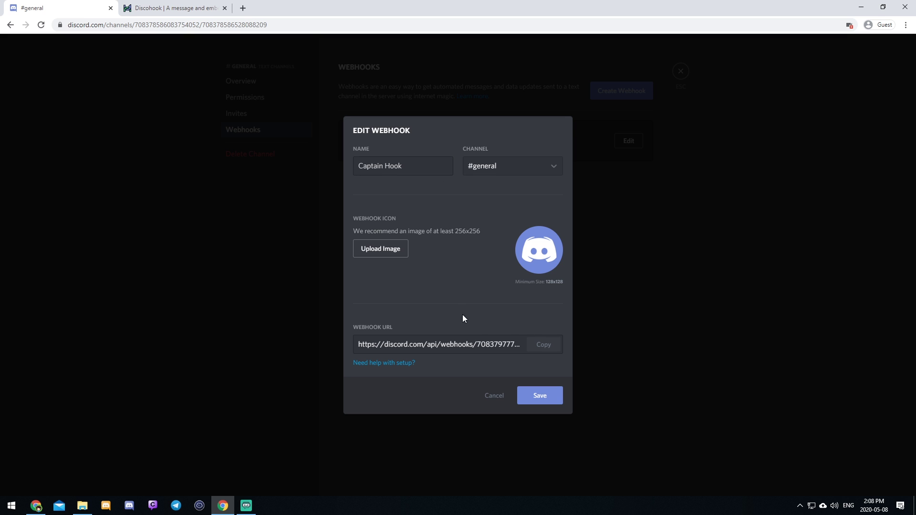
{"action": "left_click", "coordinate": [542, 349]}
{"action": "left_click", "coordinate": [537, 395]}
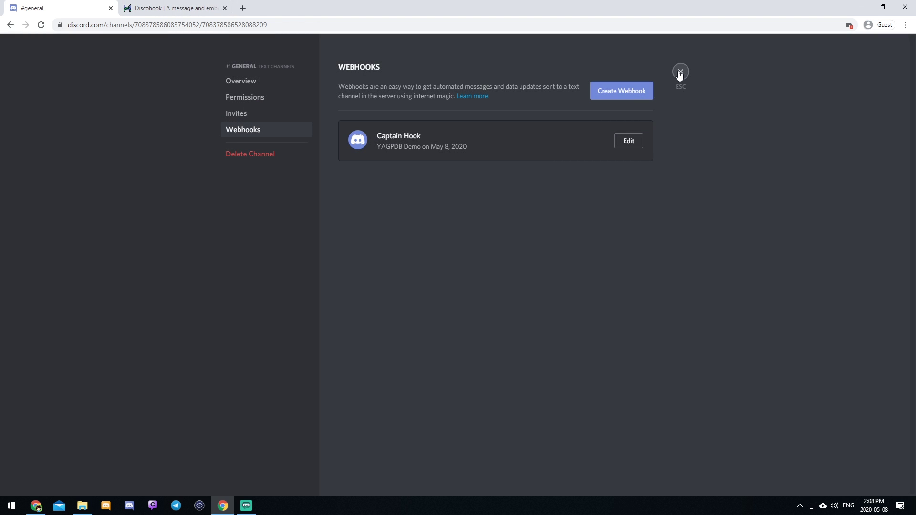
{"action": "left_click", "coordinate": [680, 73]}
{"action": "left_click", "coordinate": [163, 9]}
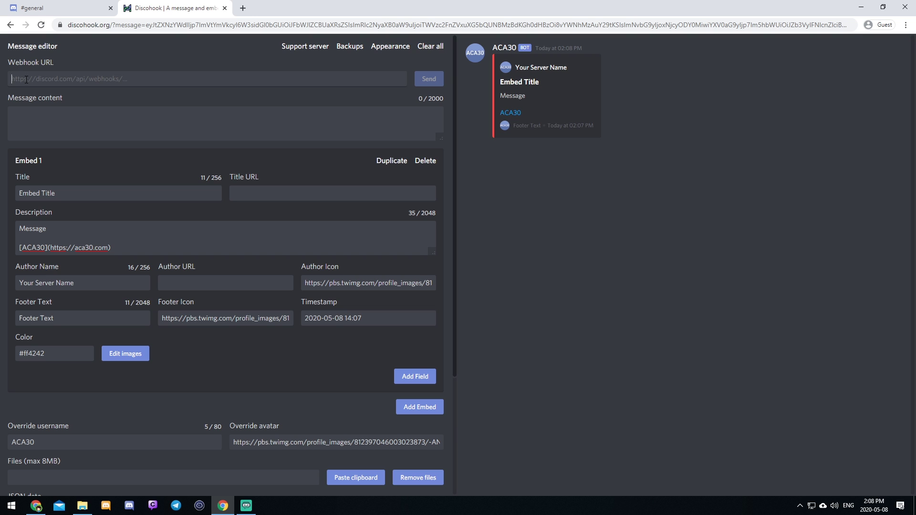
Paste the Captain Hook webhook URL, send the embed, and view it in #general.
{"action": "key", "text": "ctrl+v"}
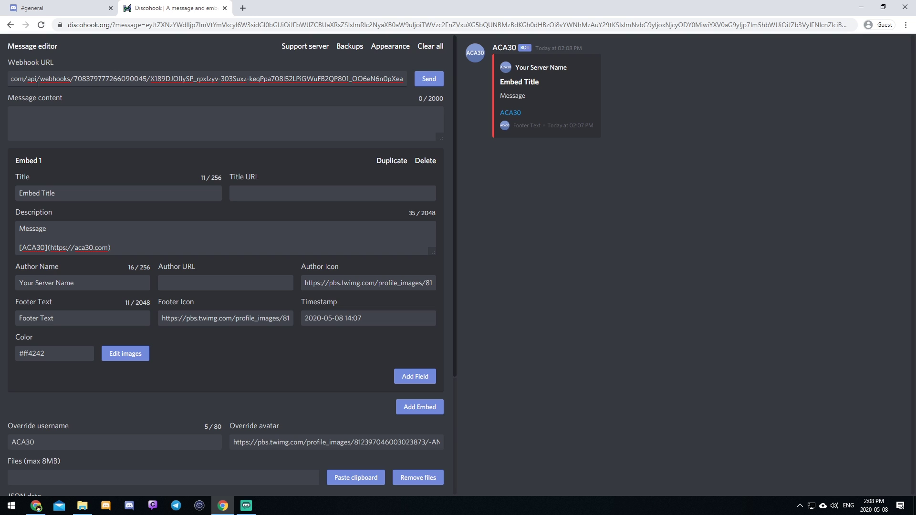
{"action": "left_click", "coordinate": [428, 79]}
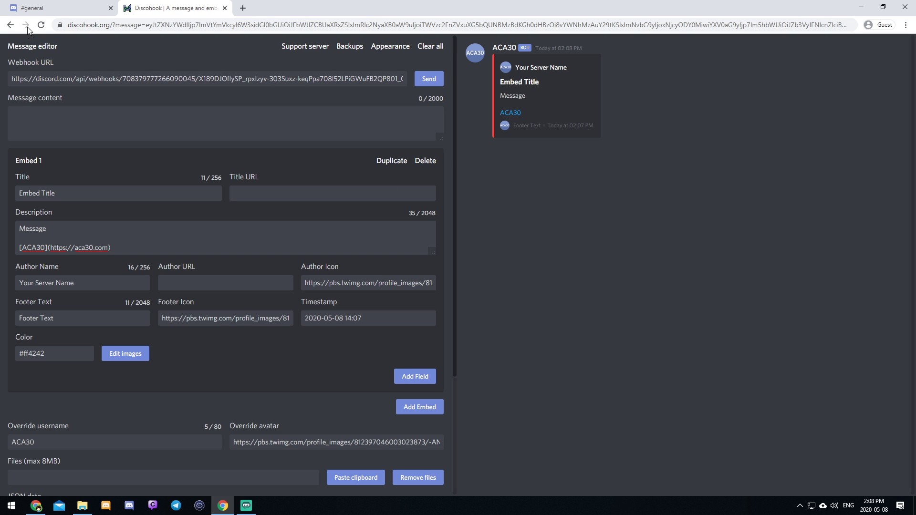
{"action": "left_click", "coordinate": [59, 7]}
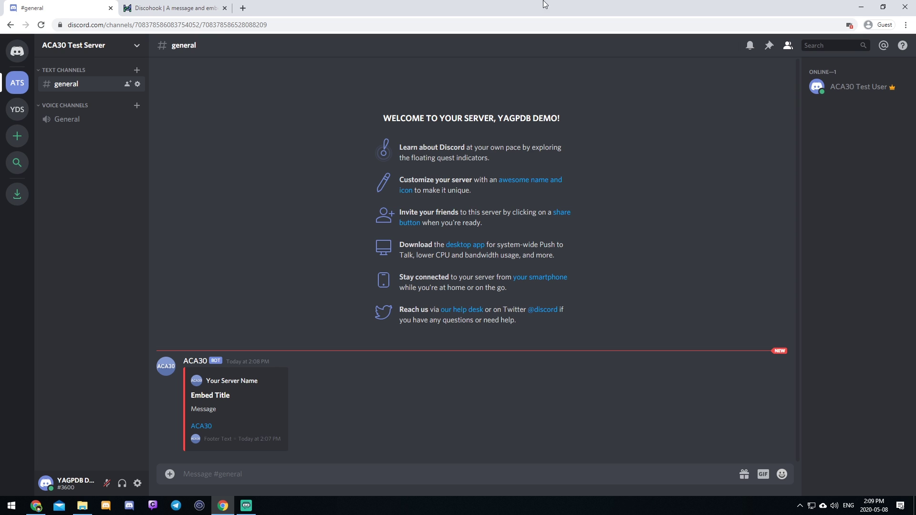
{"action": "left_click", "coordinate": [171, 6]}
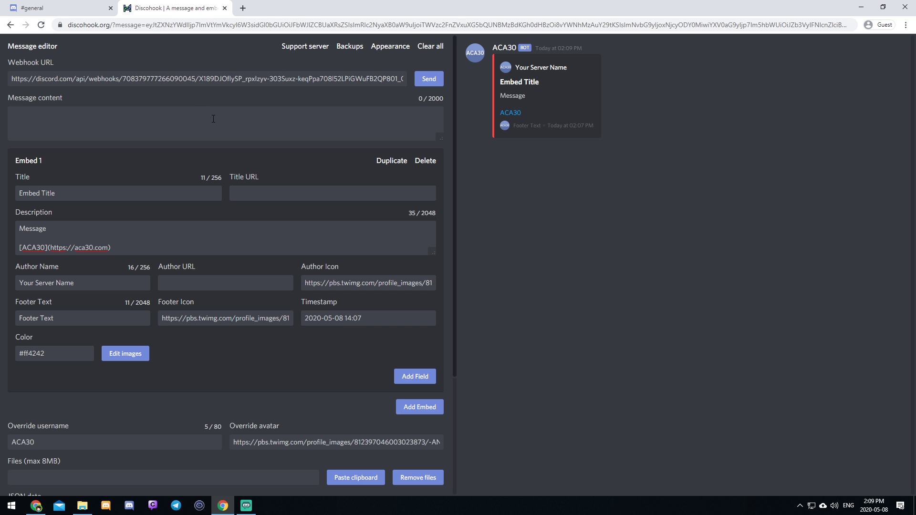
{"action": "left_click", "coordinate": [50, 6]}
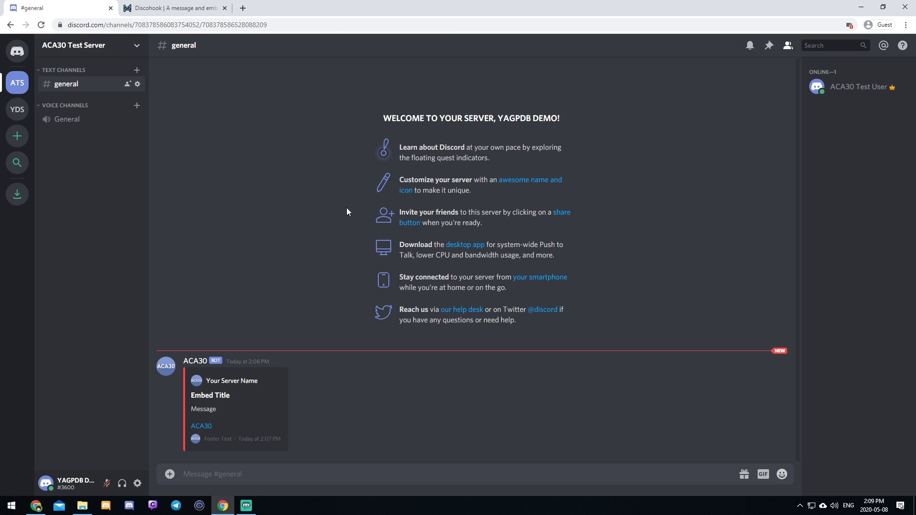